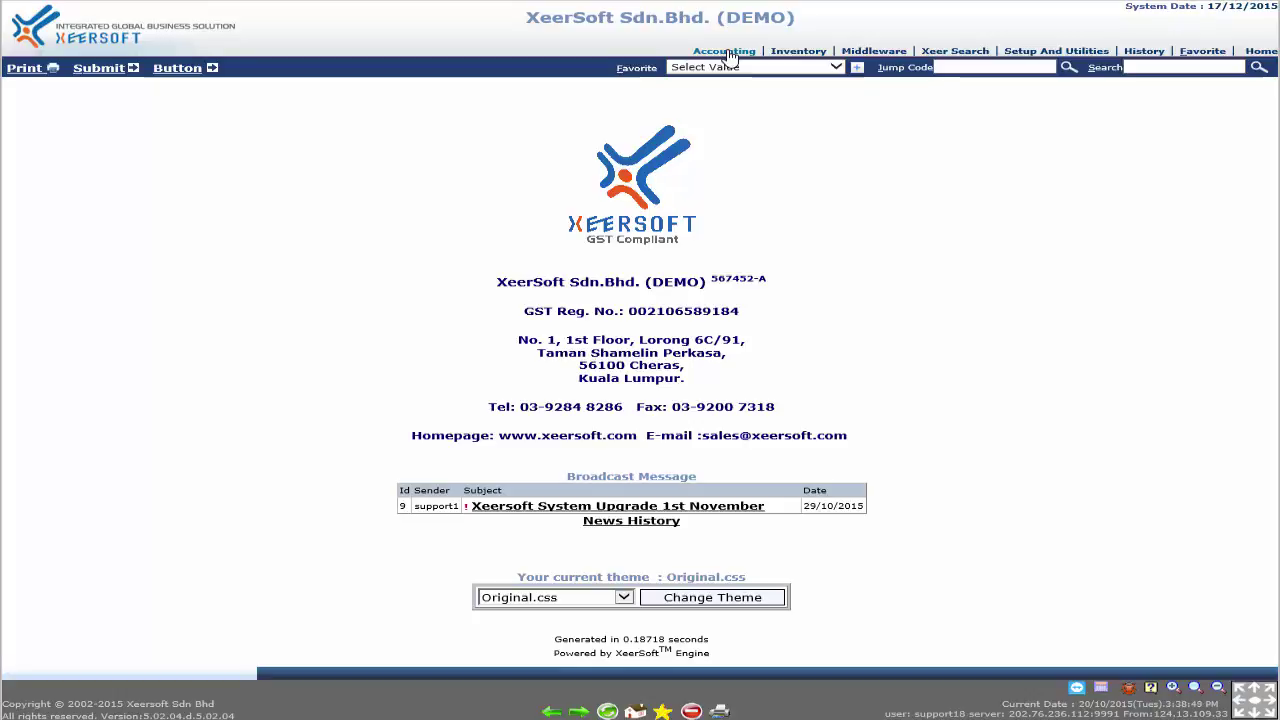
Step: Go to Accounting > Periodical Control > Opening Balance > Account Receivable List
click(728, 52)
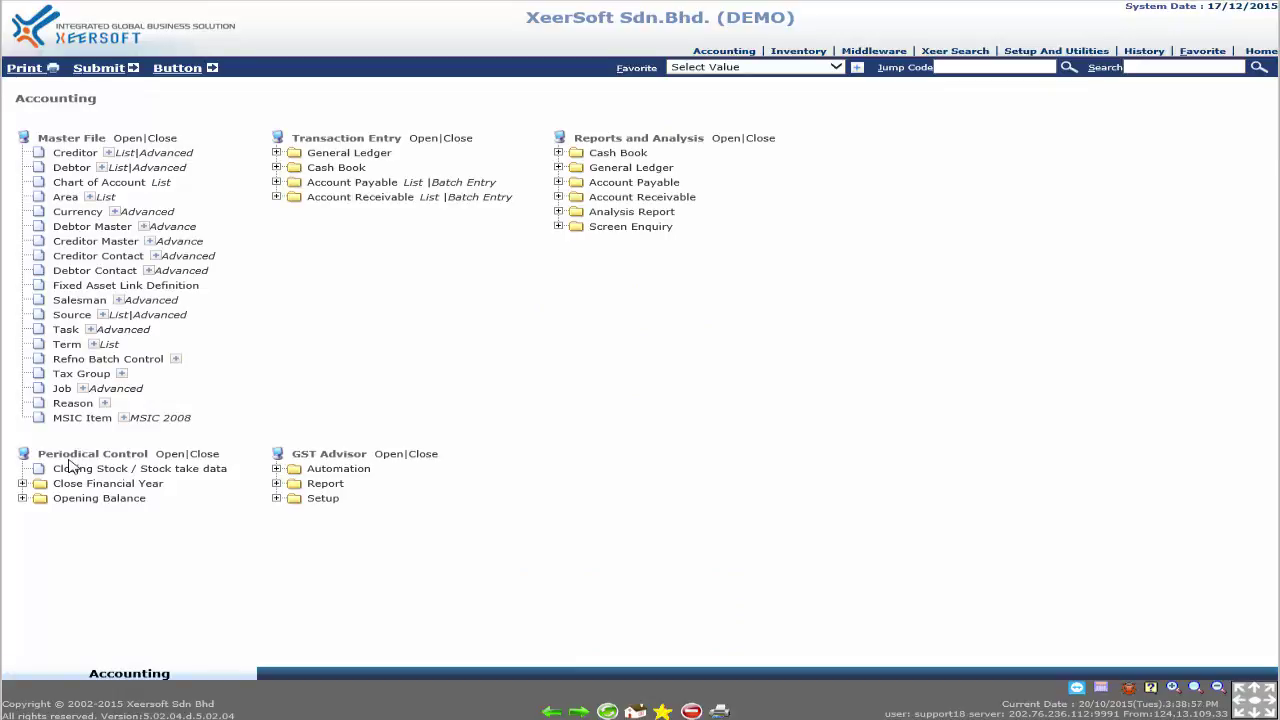
click(80, 500)
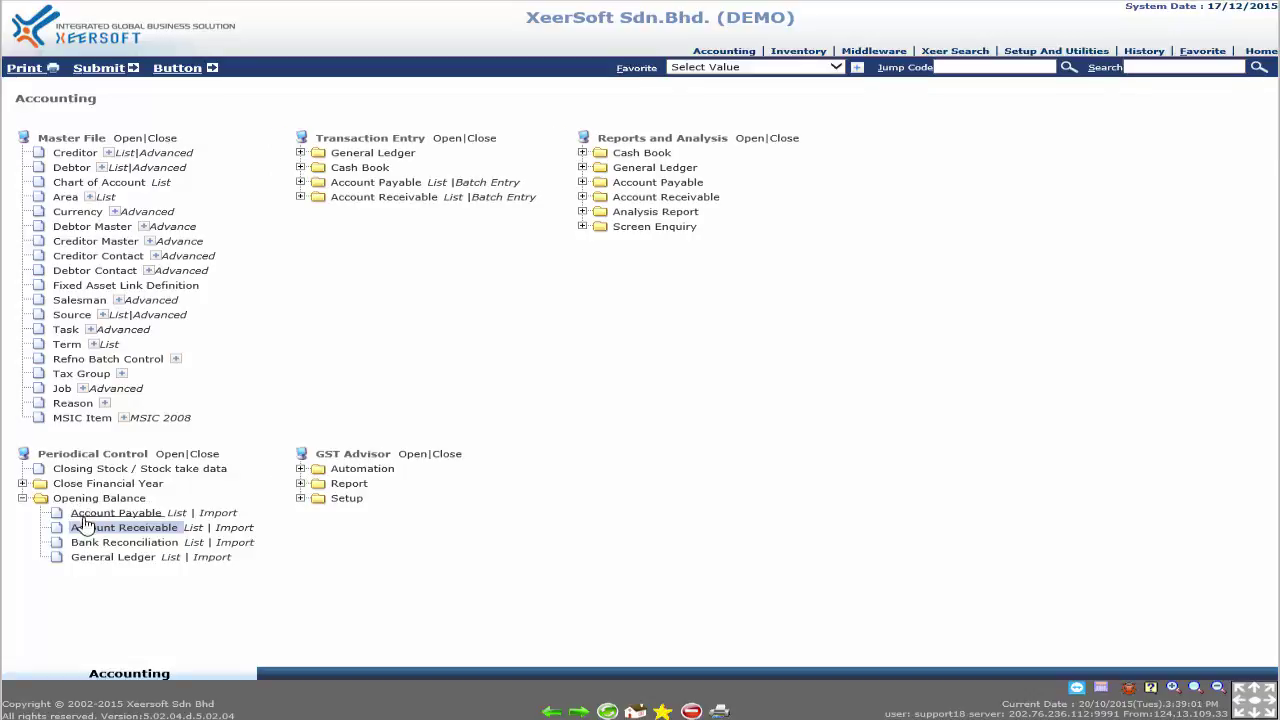
click(131, 529)
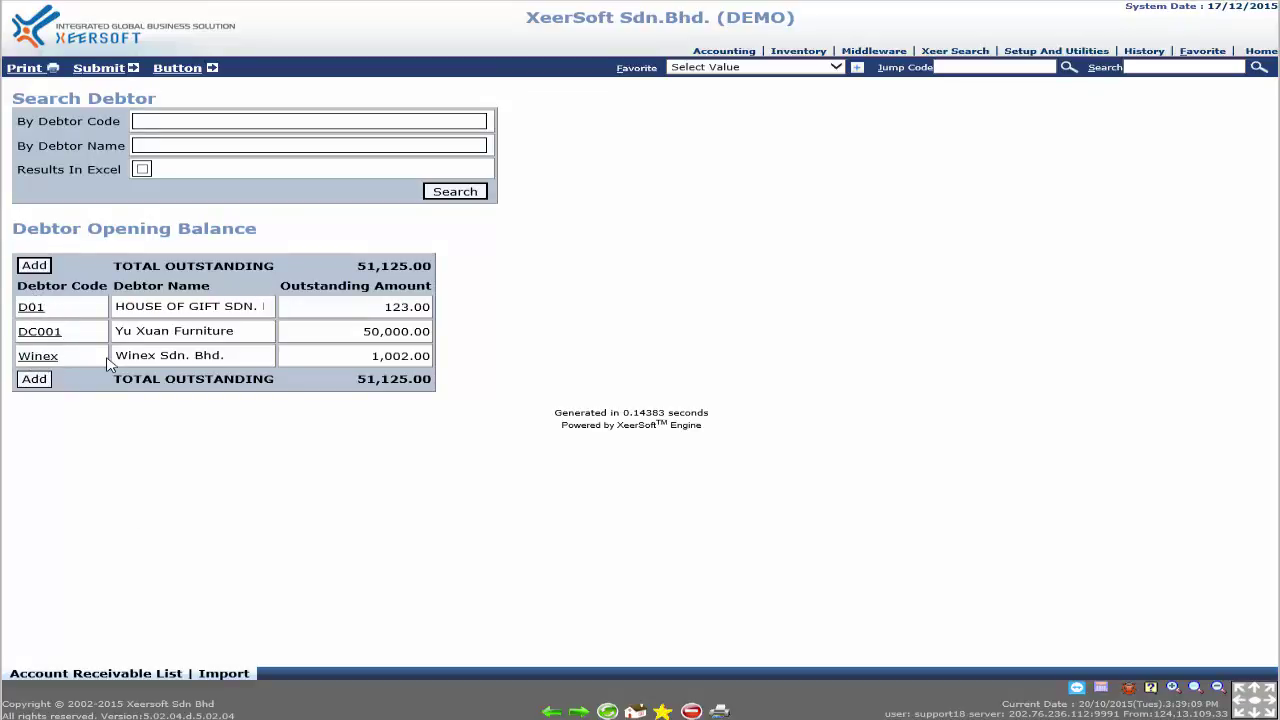
Step: Add an opening balance for debtor Winex : Winex Sdn. Bhd., found by searching 'win'
click(35, 380)
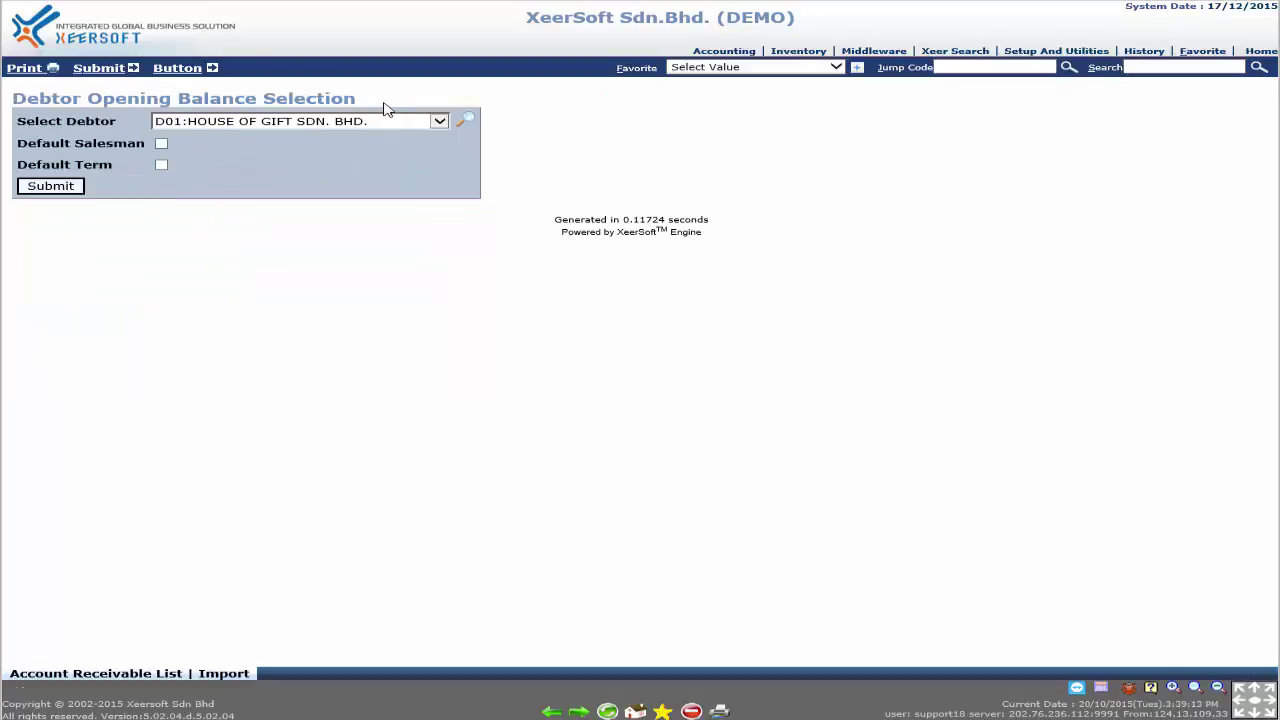
click(470, 121)
text(win)
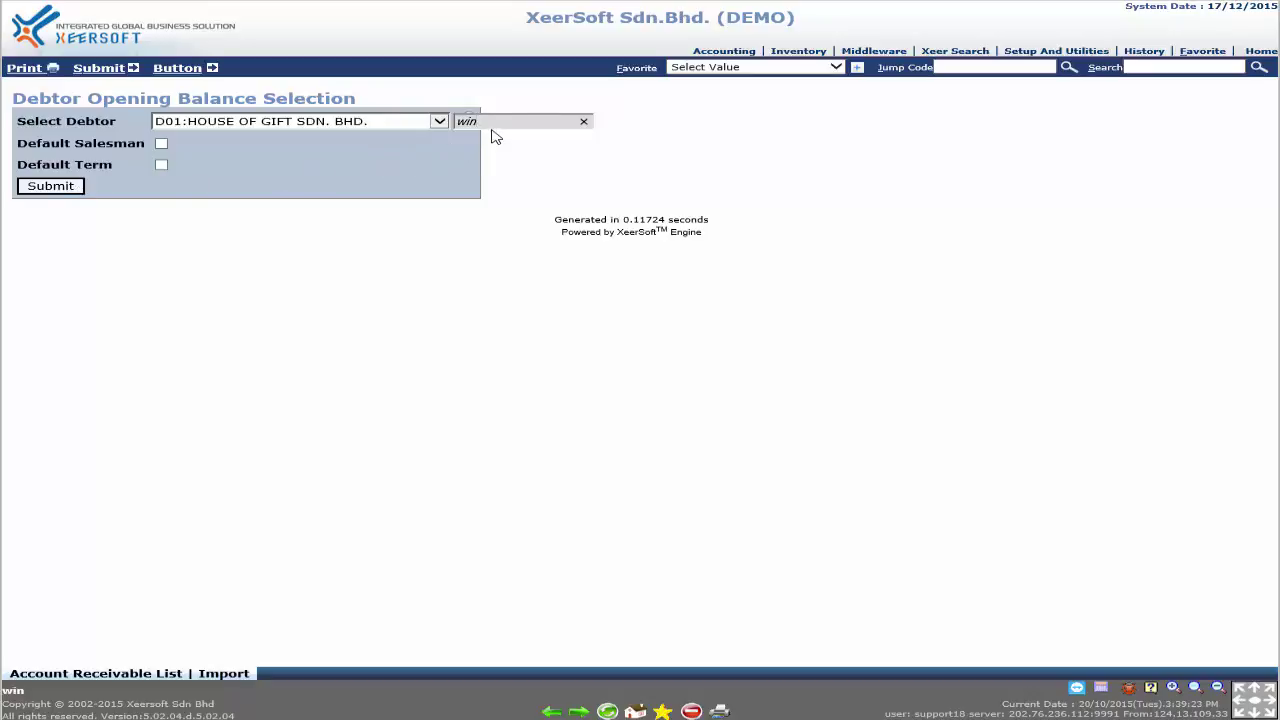
key(Return)
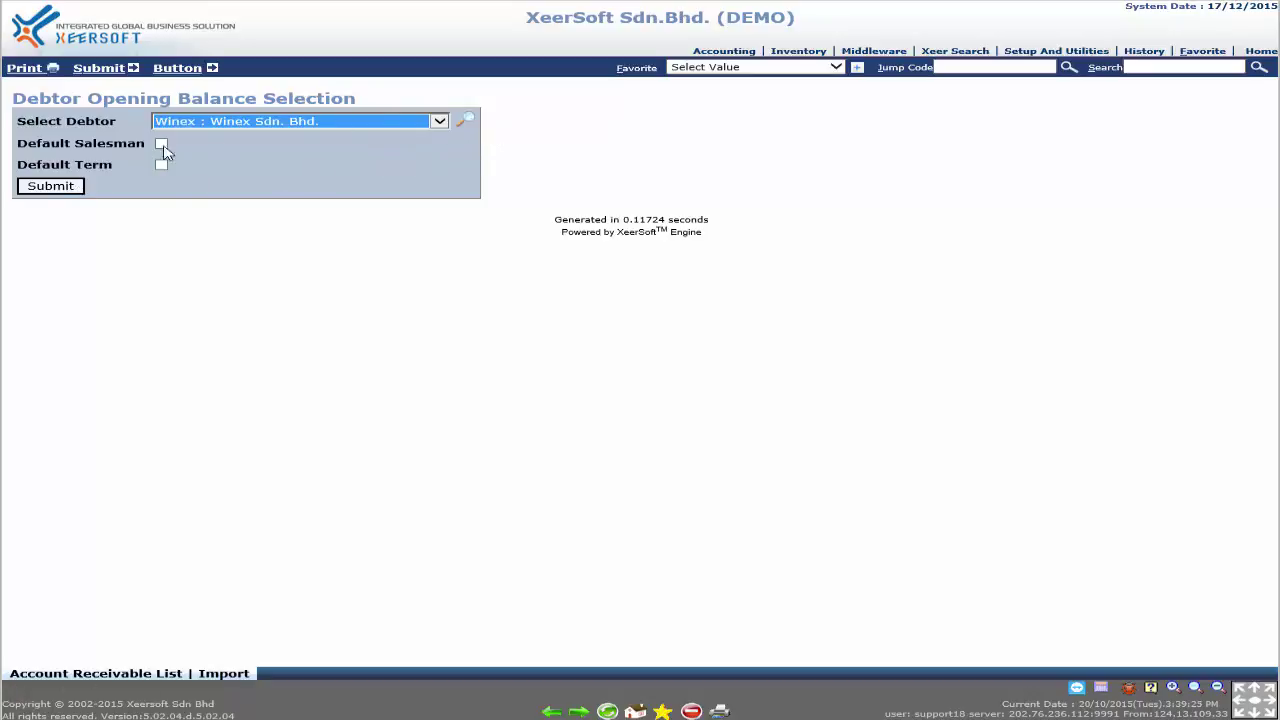
click(56, 189)
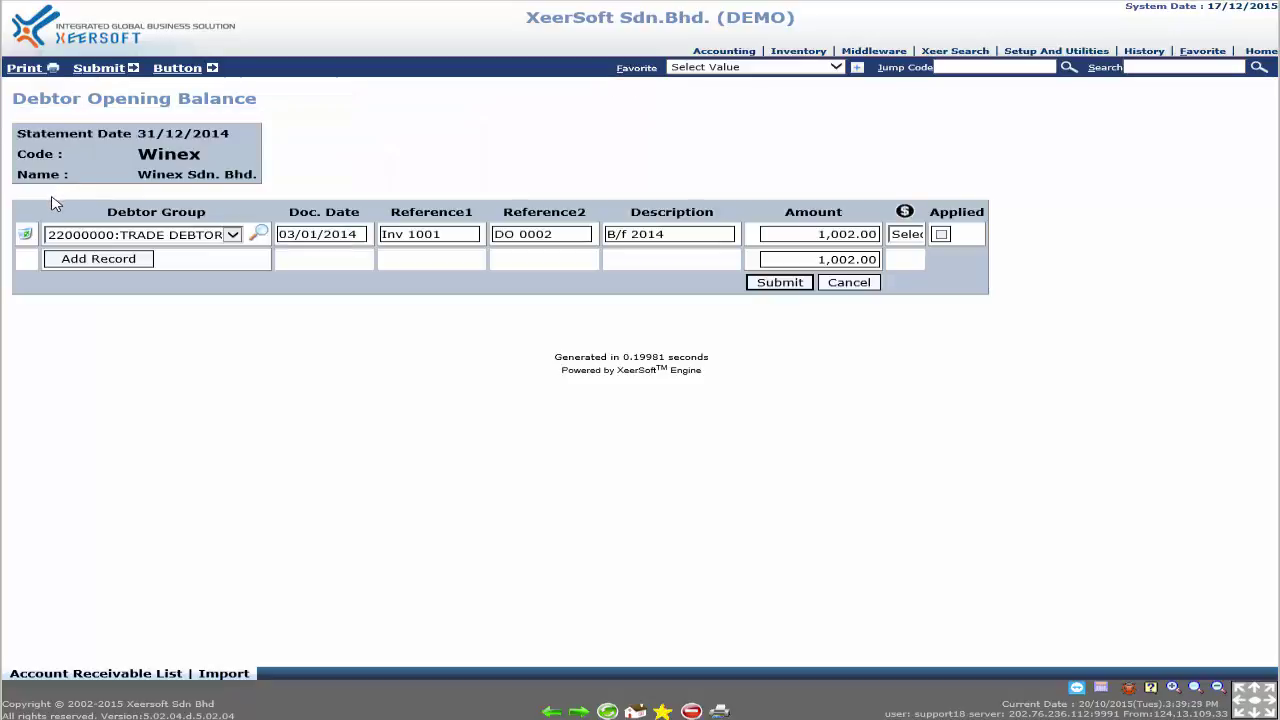
Step: Add a new trade debtor line, looking up the 'deb' group, with document date 01/01/2014
click(93, 266)
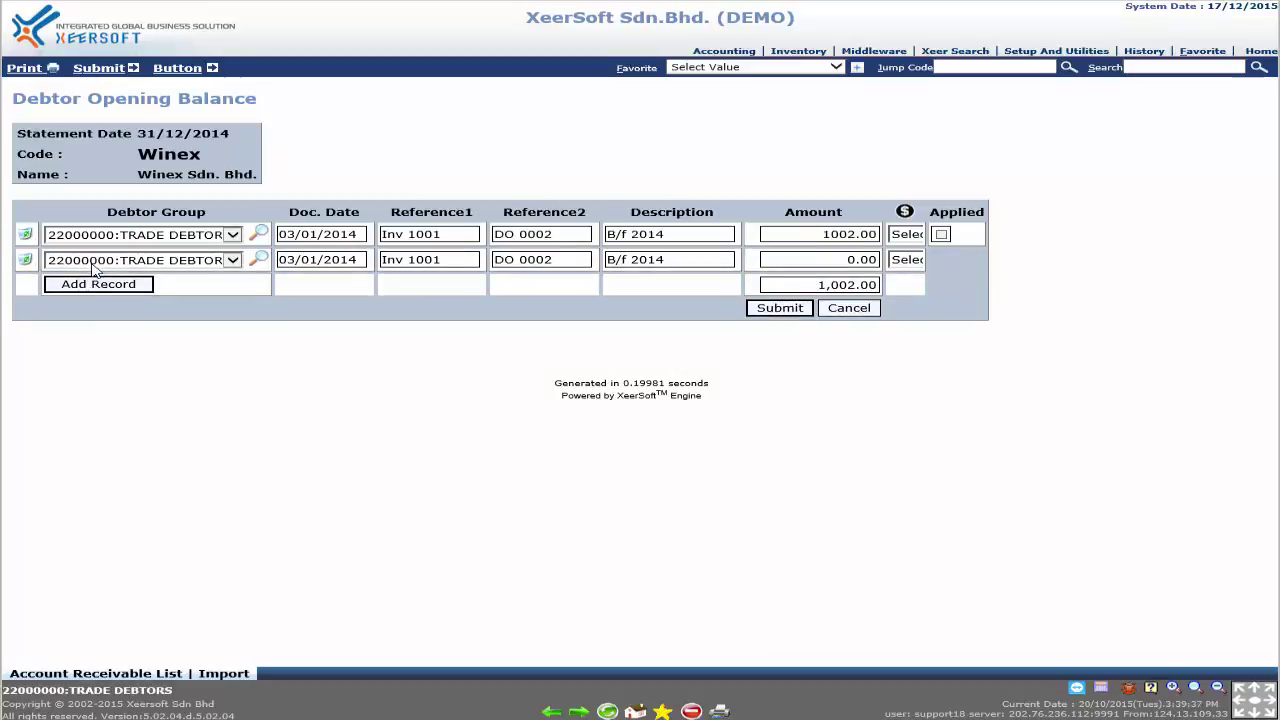
click(93, 266)
text(deb)
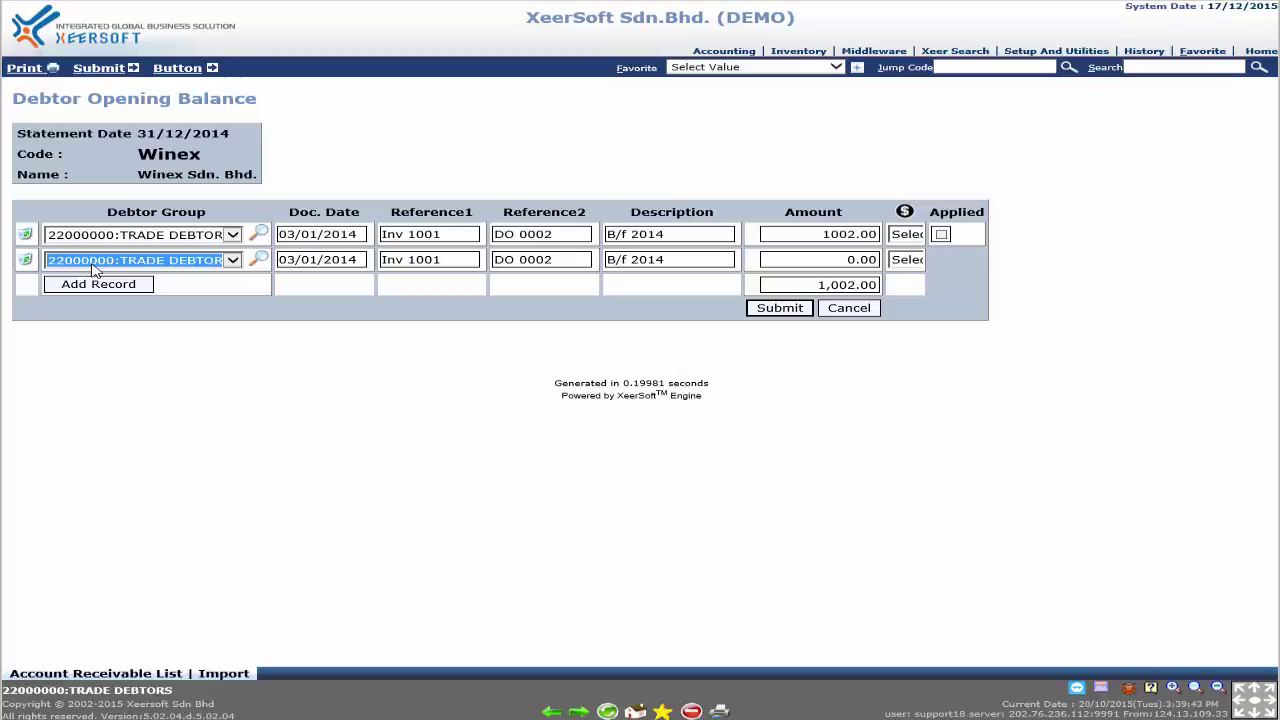
click(298, 259)
text(01012014)
Step: Fill the line with references Inv 1000 and DO 0001, description B/F 2014, amount 1001
key(Tab)
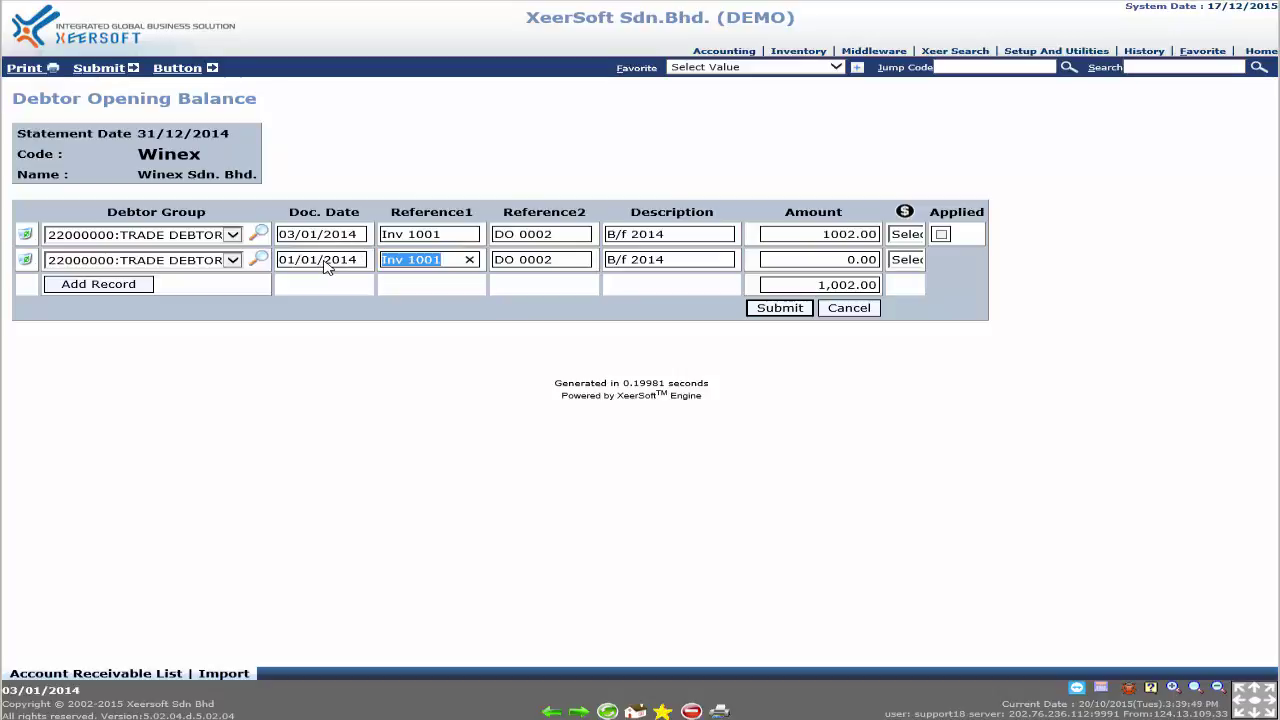
text(Inv)
text( 1000)
key(Tab)
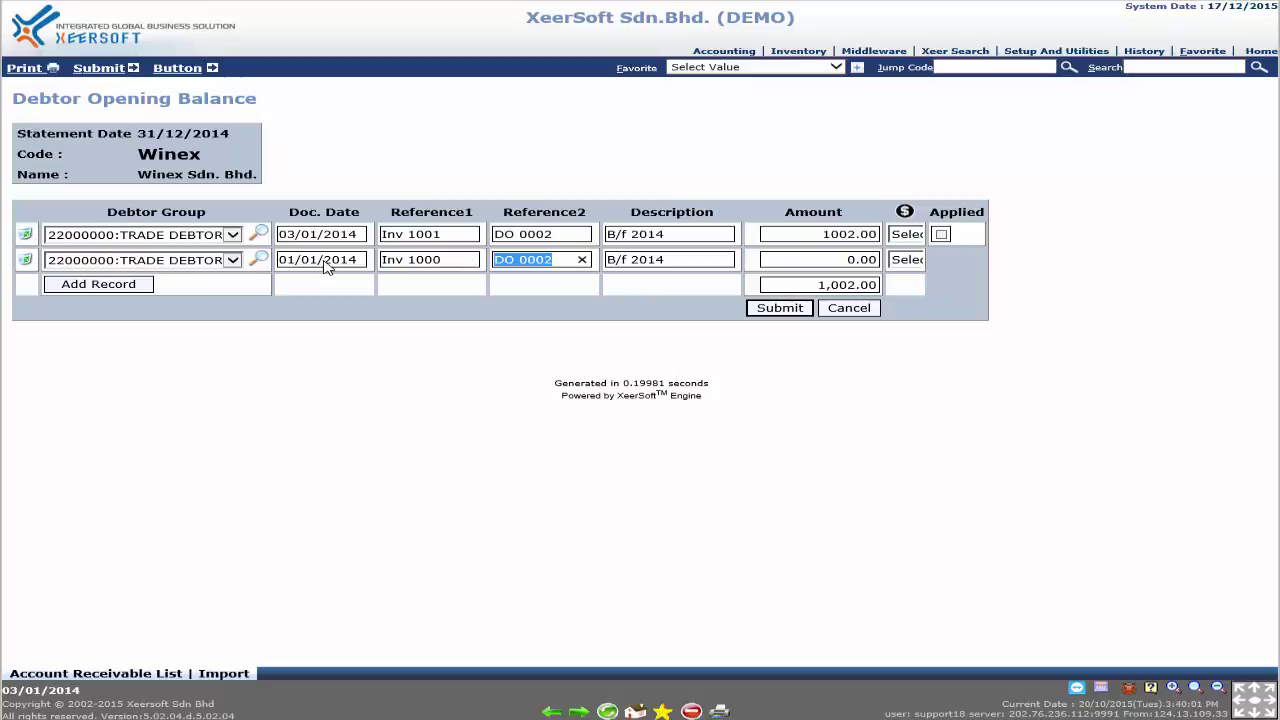
text(DO 0001)
key(Tab)
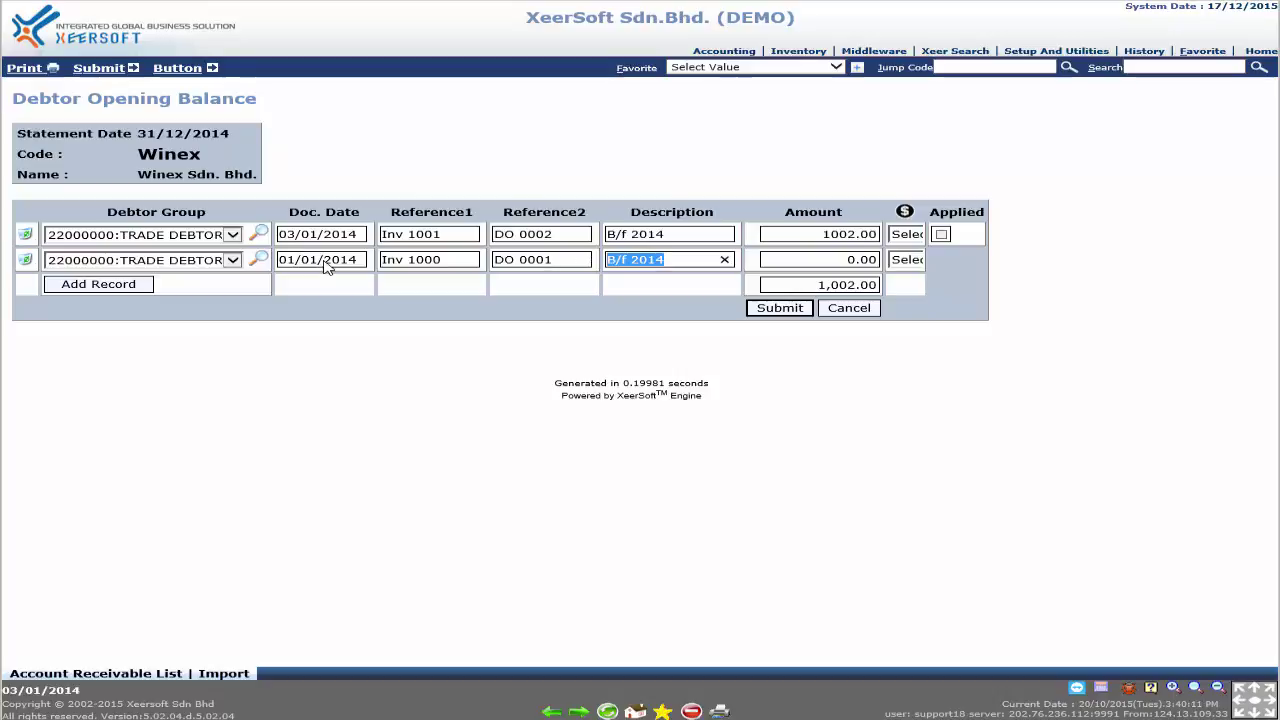
text(B/F 2014)
key(Tab)
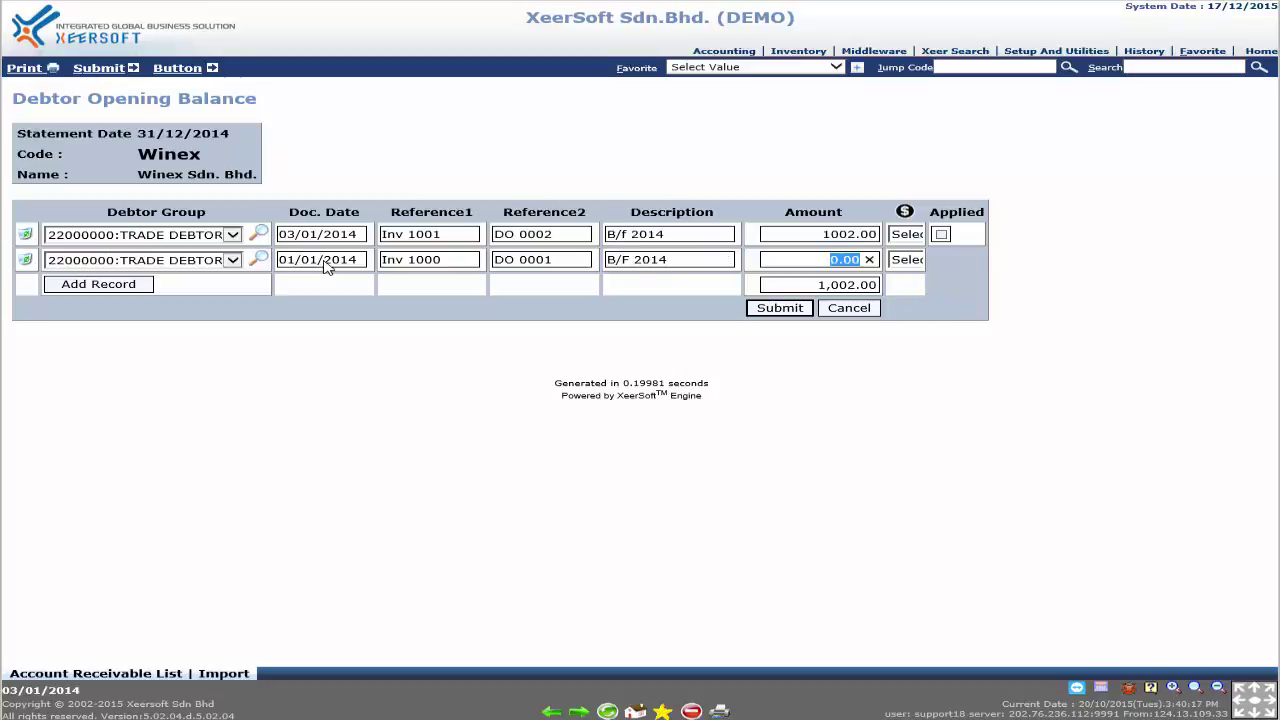
text(1001)
key(Tab)
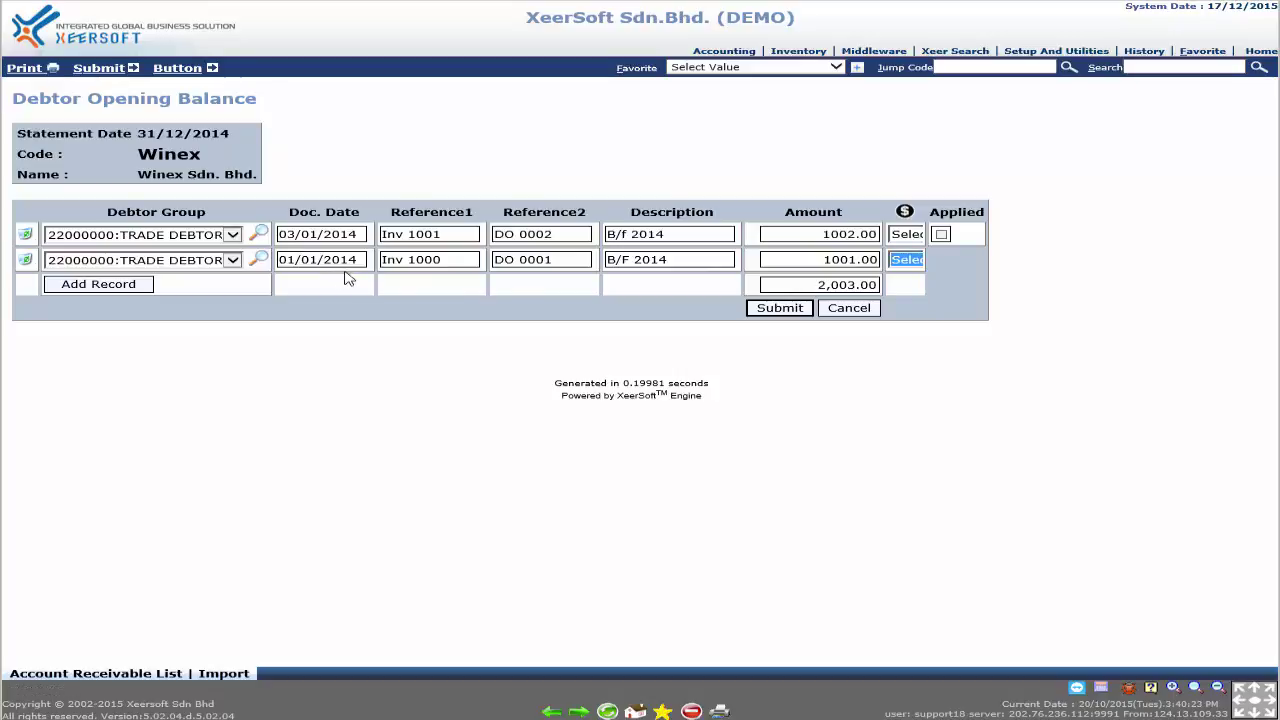
Step: Save the new line, then reopen Winex, correct its description to B/F 2014, and save
click(780, 310)
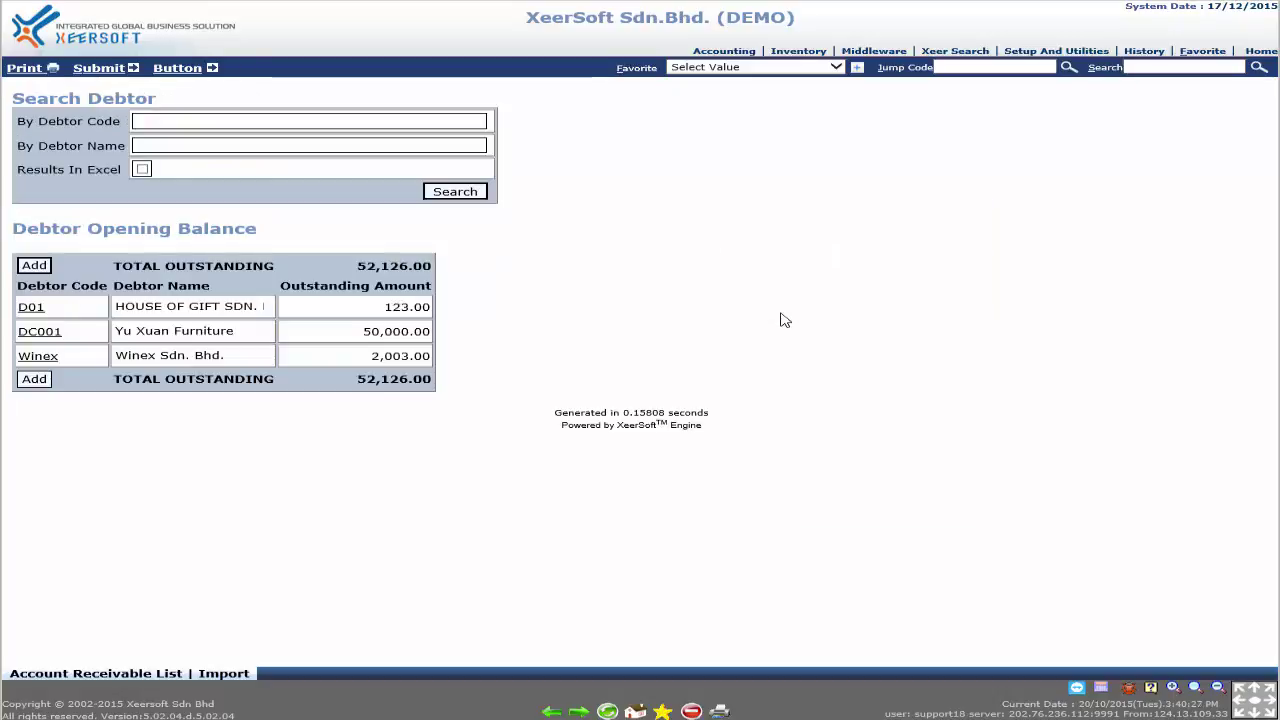
click(47, 360)
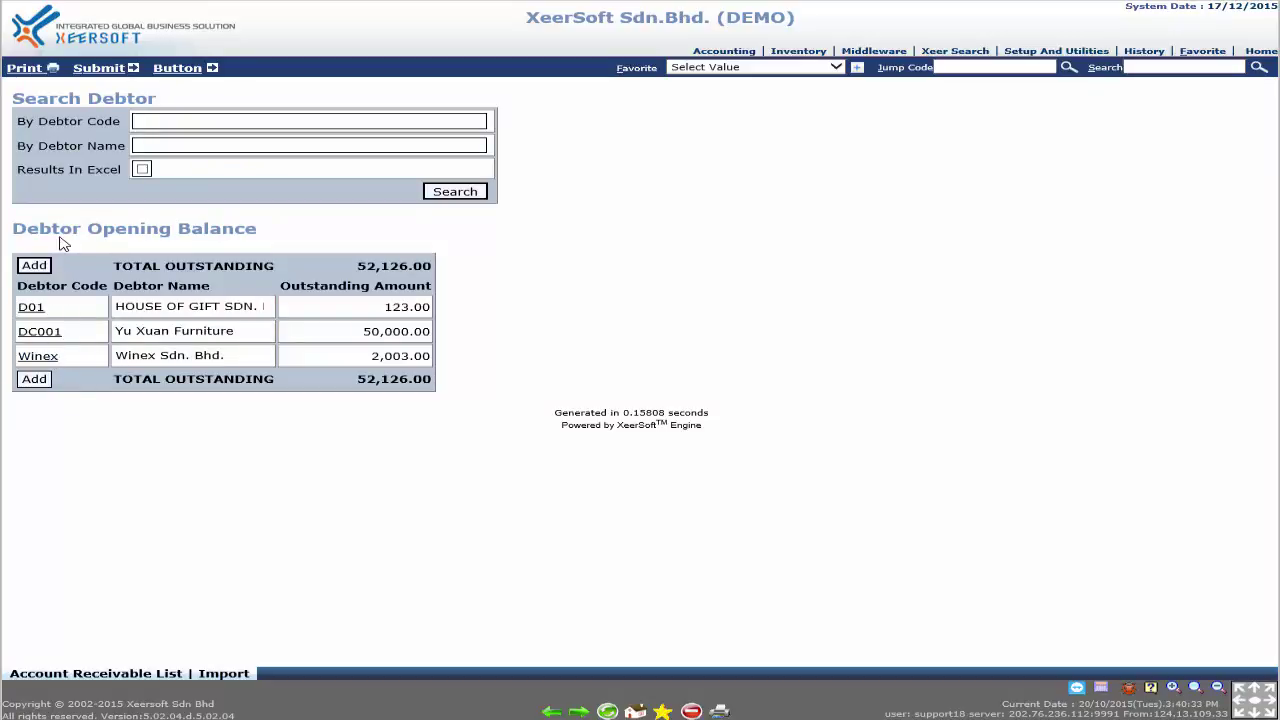
click(40, 358)
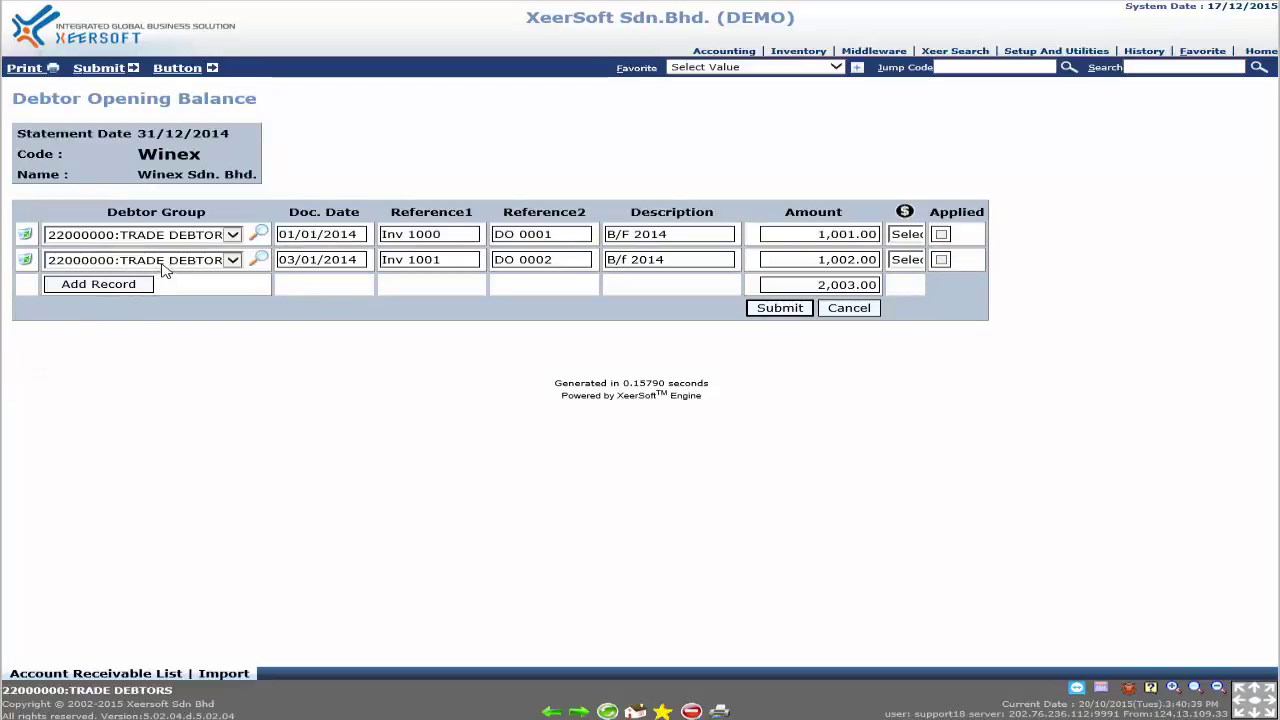
key(Tab)
key(Tab)
key(Tab)
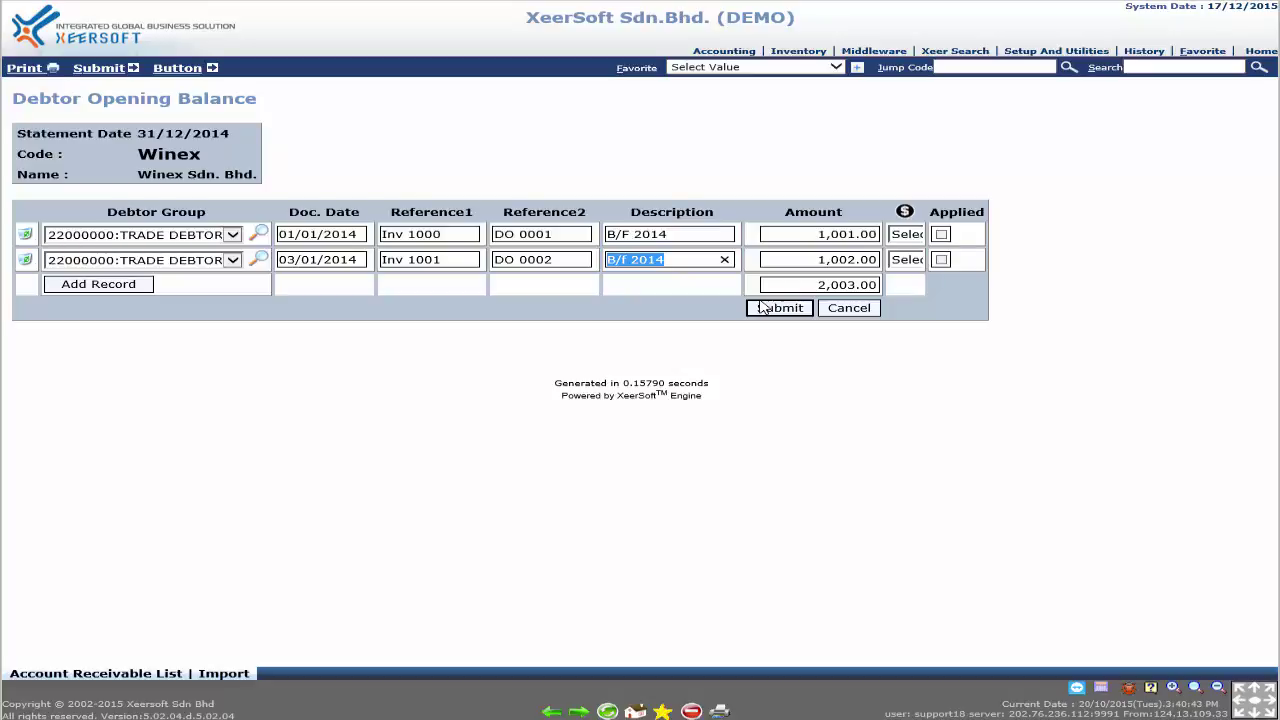
text(B/FG)
key(BackSpace)
key(BackSpace)
text(2014)
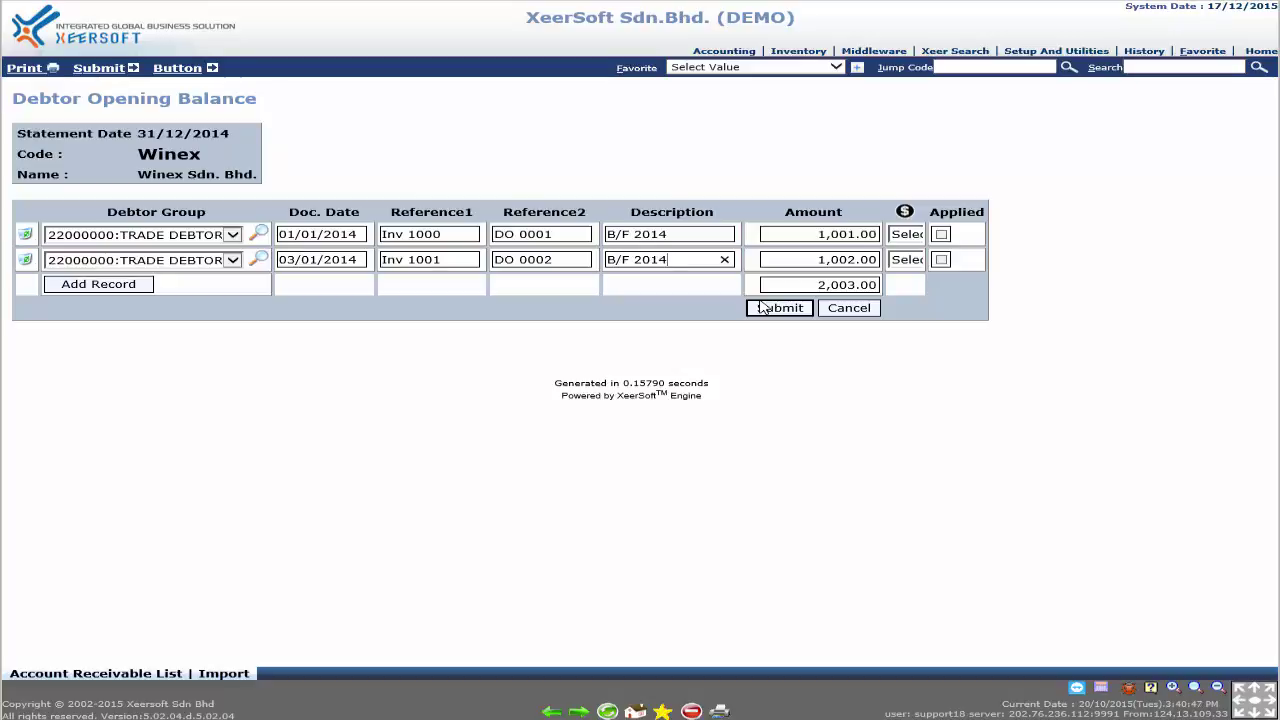
key(Tab)
click(766, 309)
Step: Delete Winex's 1,002.00 line dated 03/01/2014 and save, leaving Winex at 1,001.00
click(40, 358)
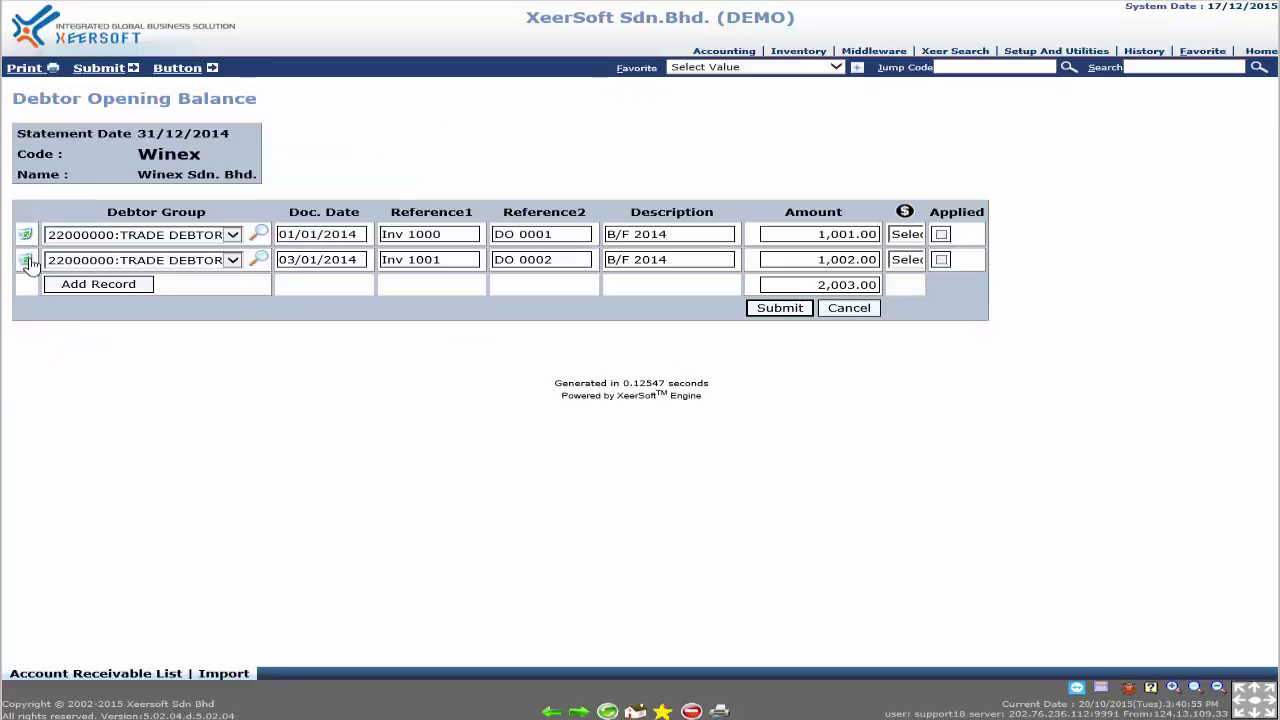
click(26, 260)
click(614, 412)
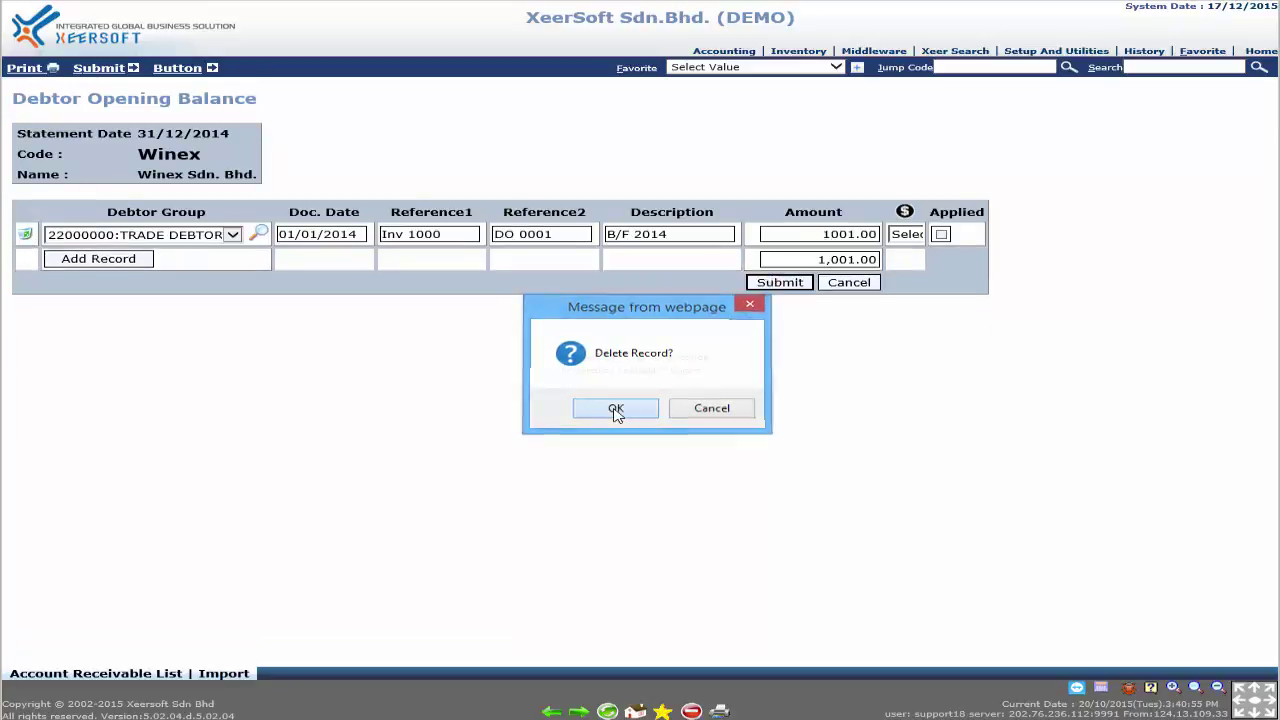
click(780, 283)
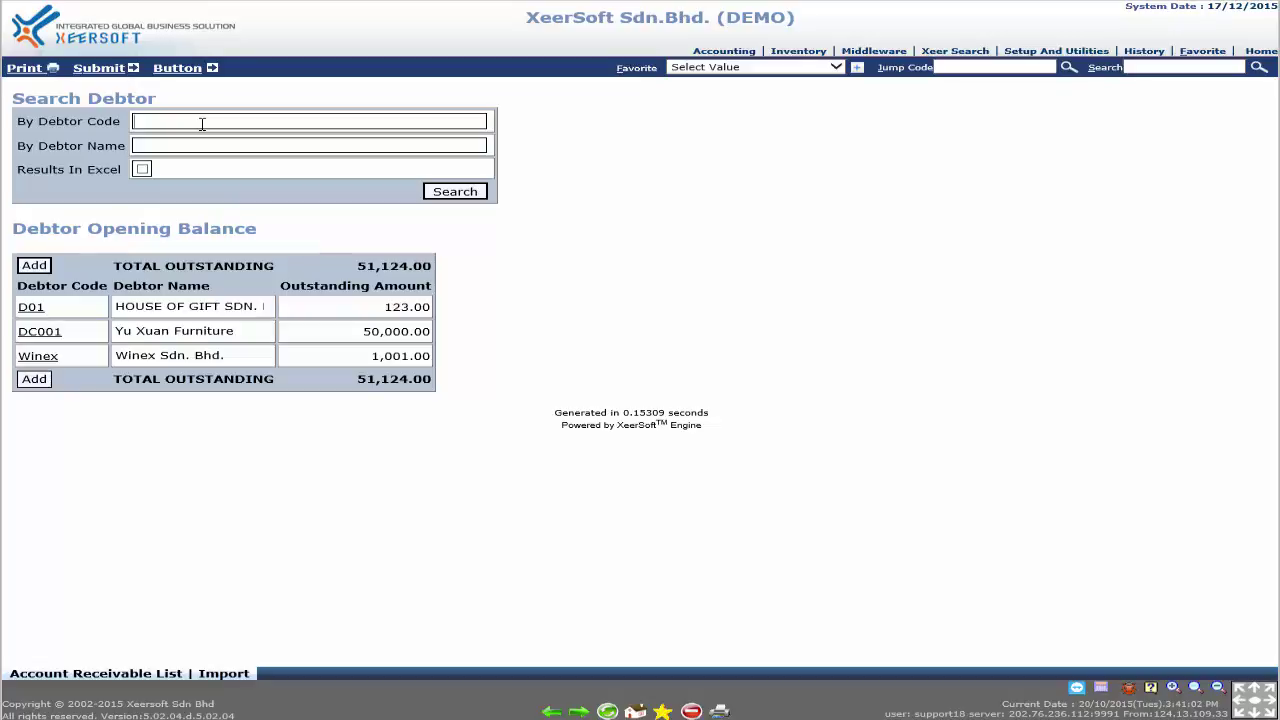
Step: Search the list by debtor code 'win' to show only Winex at 1,001.00
text(win)
click(458, 197)
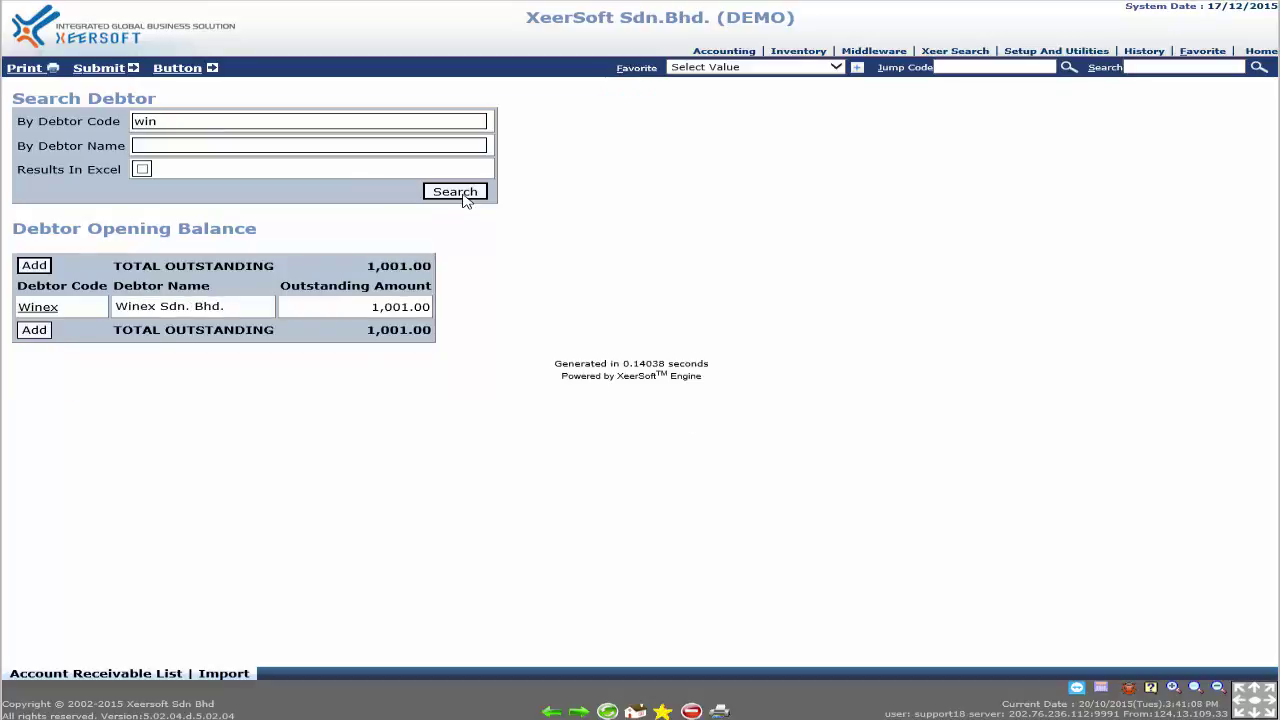